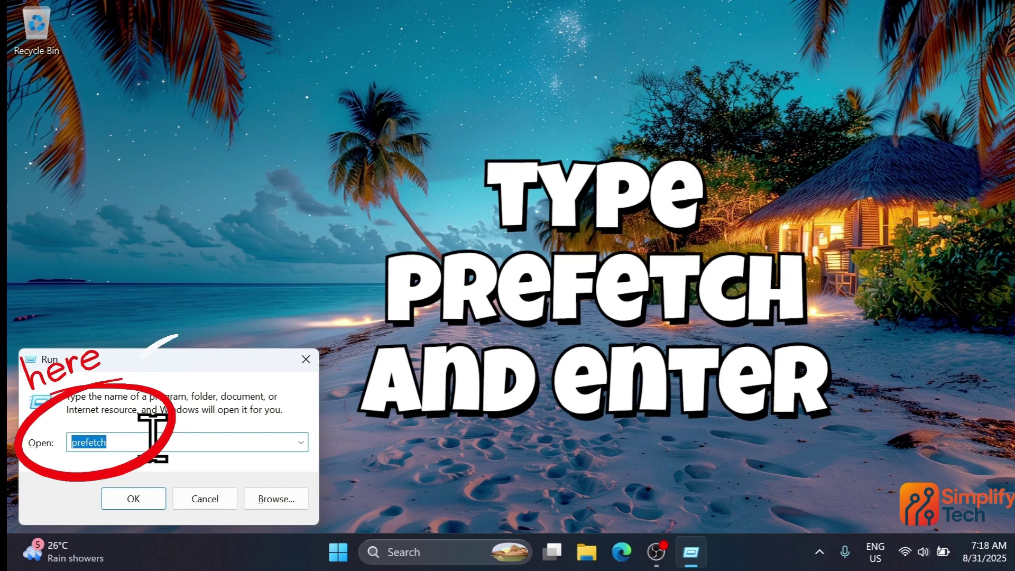
# Open the Windows Prefetch folder by running prefetch, permanently delete all of its files and close the folder.
pyautogui.click(149, 440)
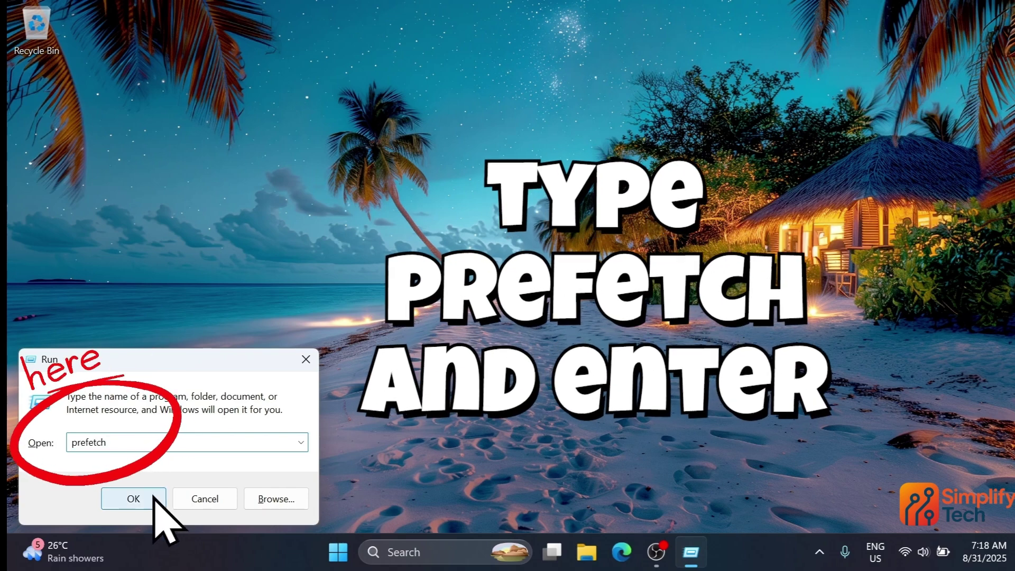
pyautogui.click(152, 495)
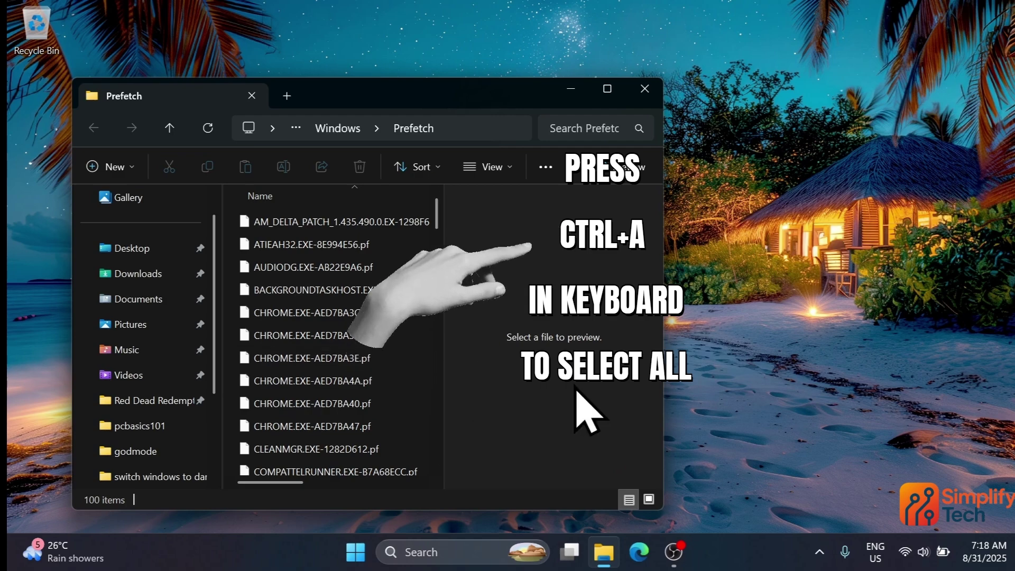
pyautogui.hotkey('ctrl', 'a')
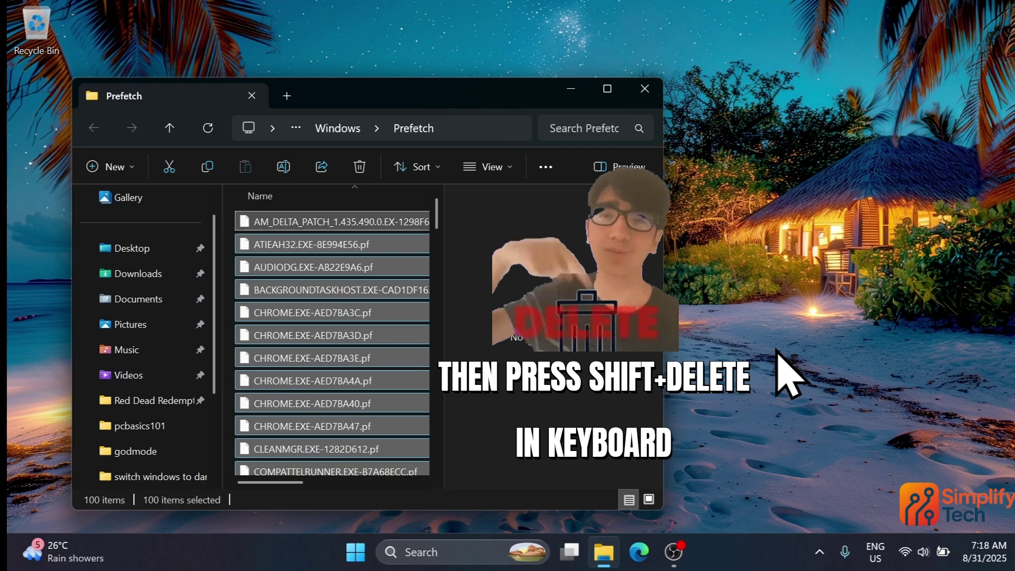
pyautogui.hotkey('shift', 'Delete')
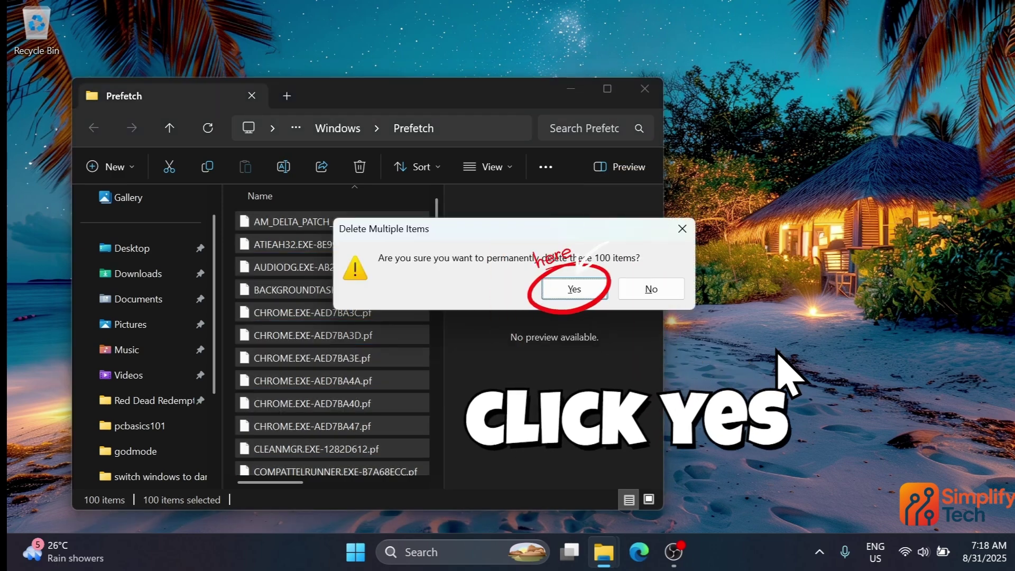
pyautogui.click(580, 294)
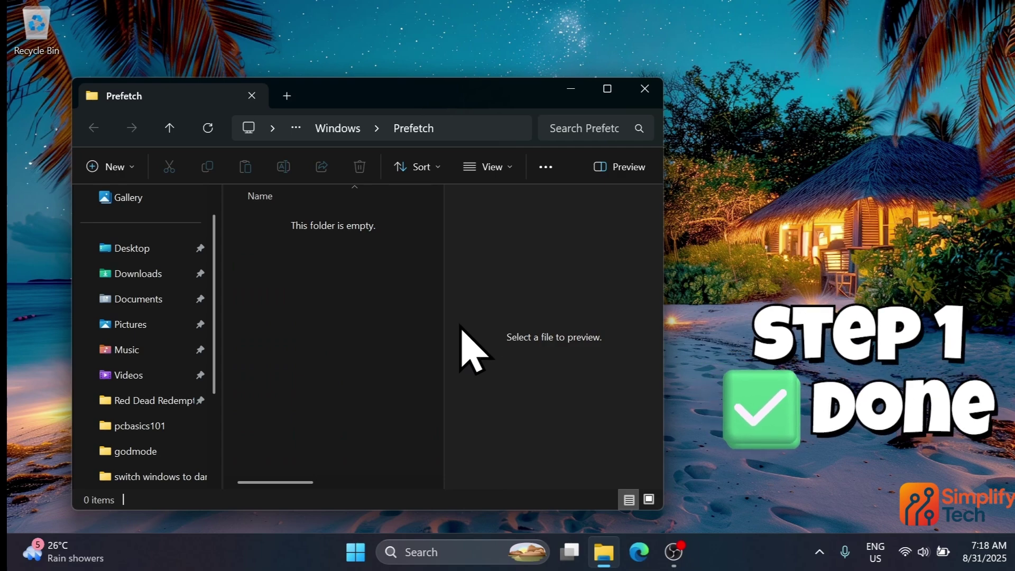
pyautogui.click(646, 90)
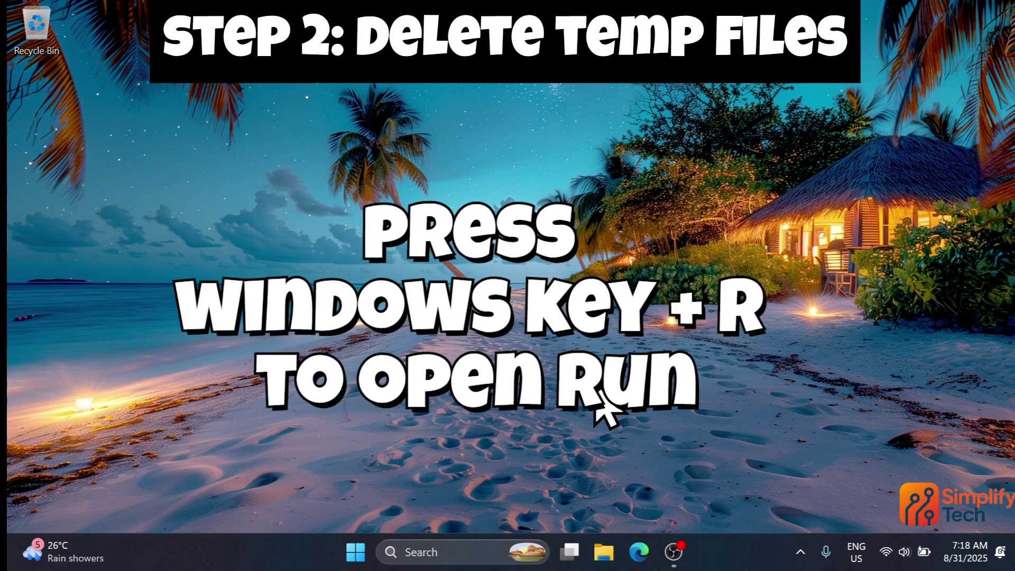
# Open the Windows Temp folder by running temp and permanently delete all its files, skipping those in use.
pyautogui.press('super+r')
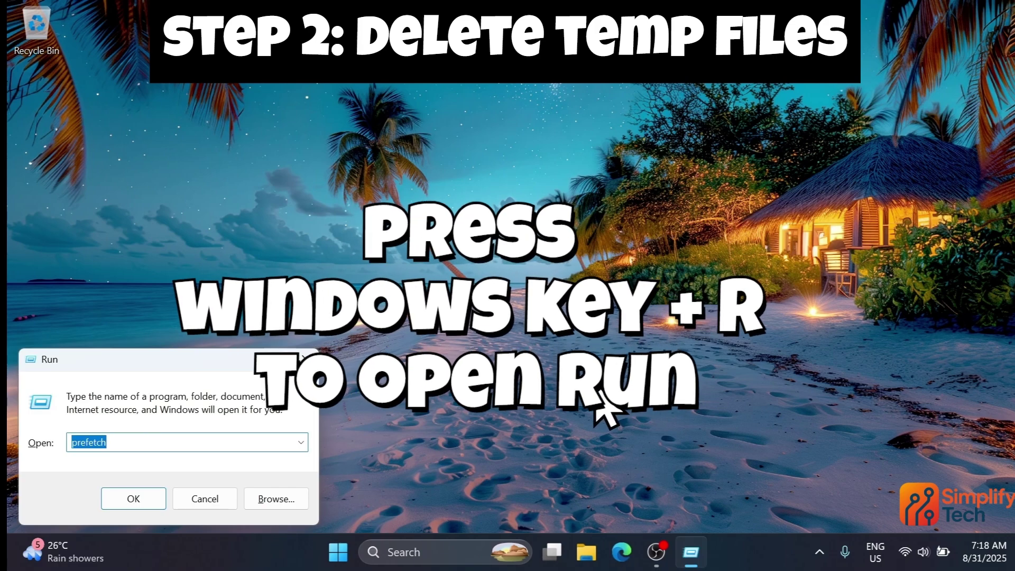
pyautogui.write('temp')
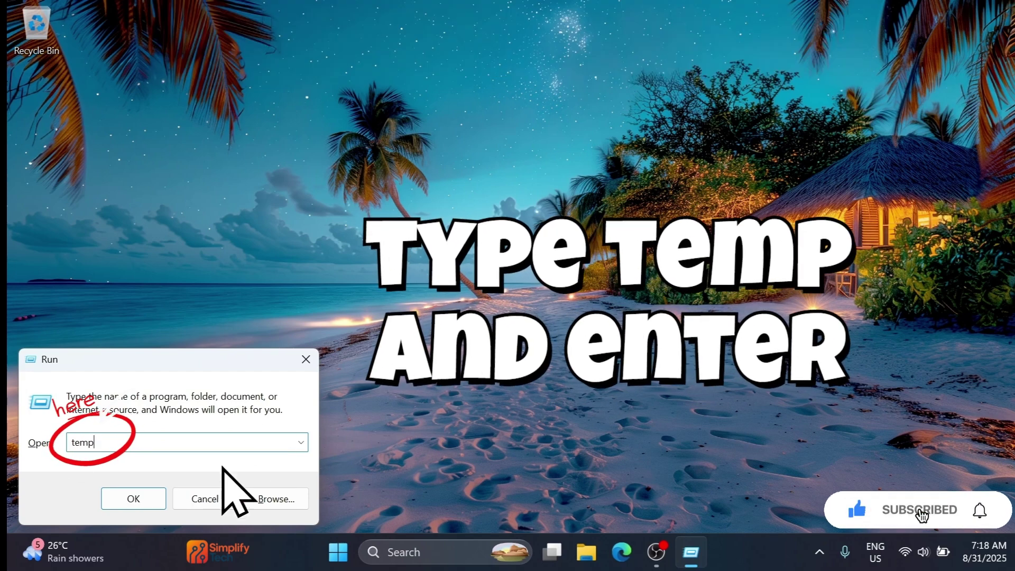
pyautogui.click(149, 498)
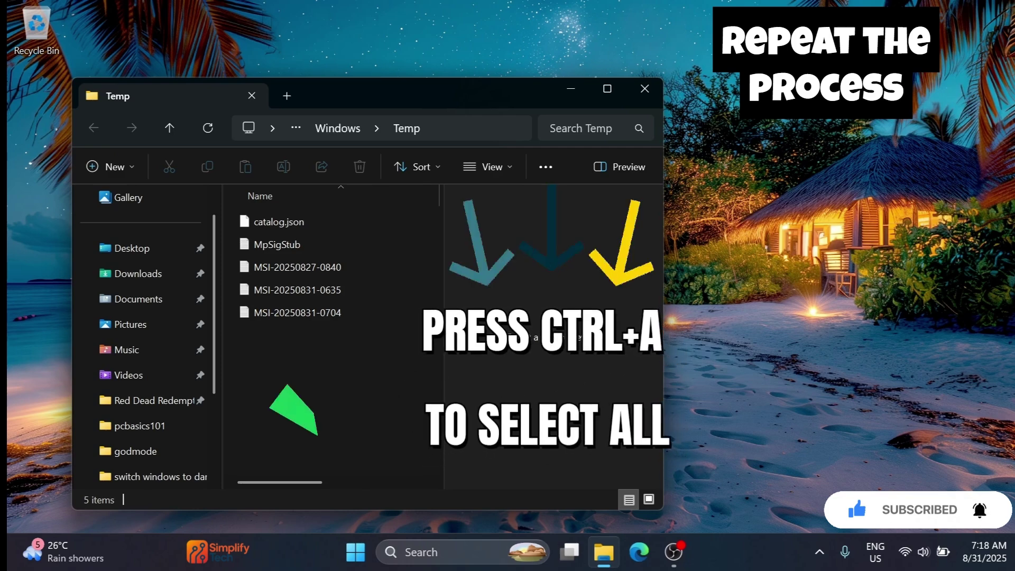
pyautogui.hotkey('ctrl', 'a')
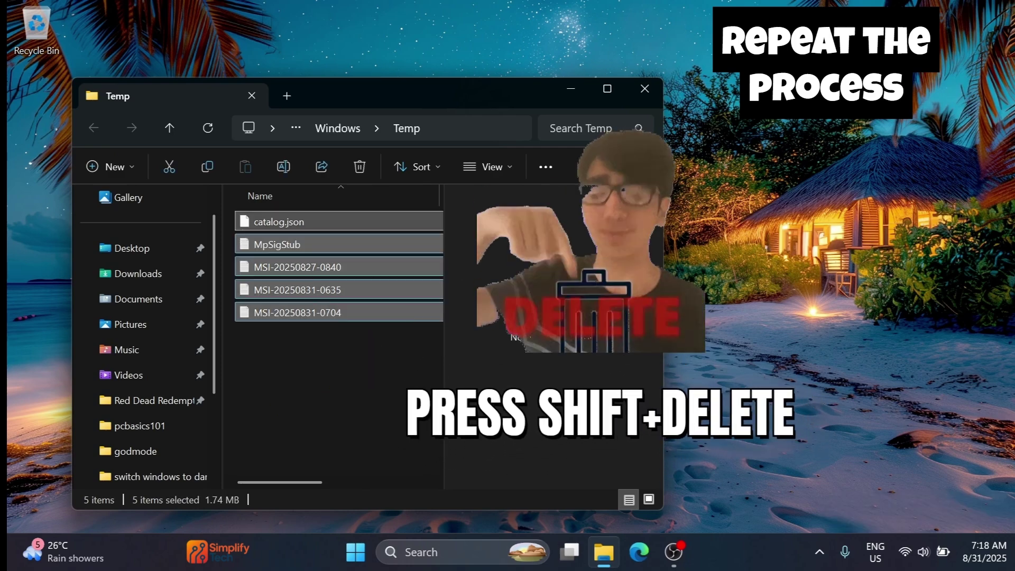
pyautogui.hotkey('shift', 'Delete')
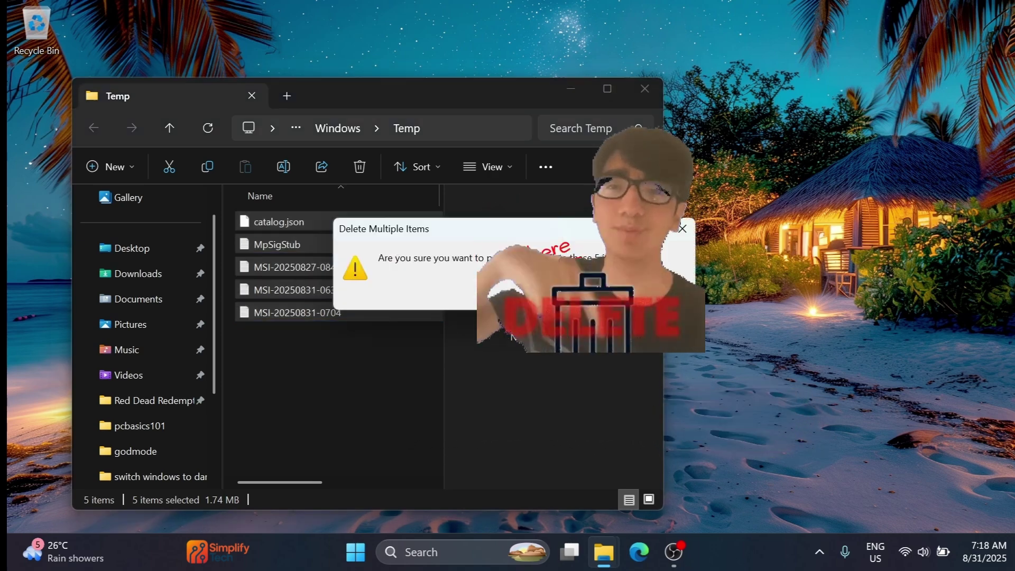
pyautogui.click(586, 288)
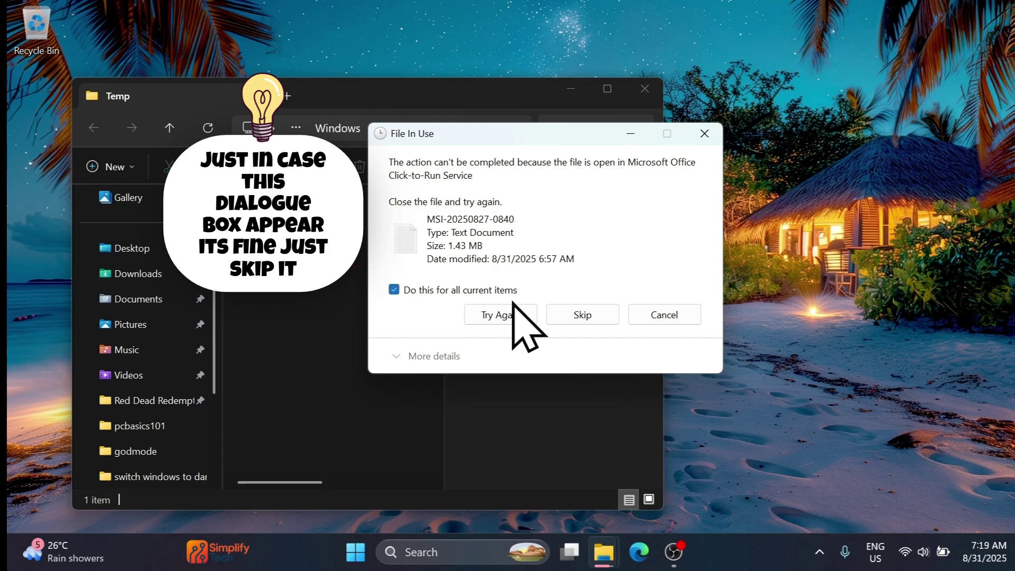
pyautogui.click(583, 315)
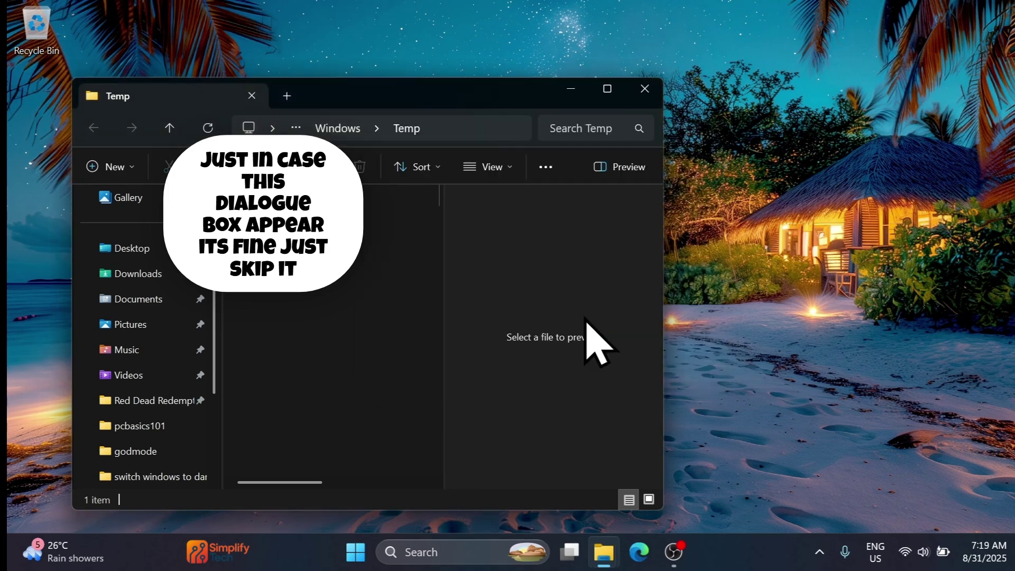
pyautogui.click(650, 100)
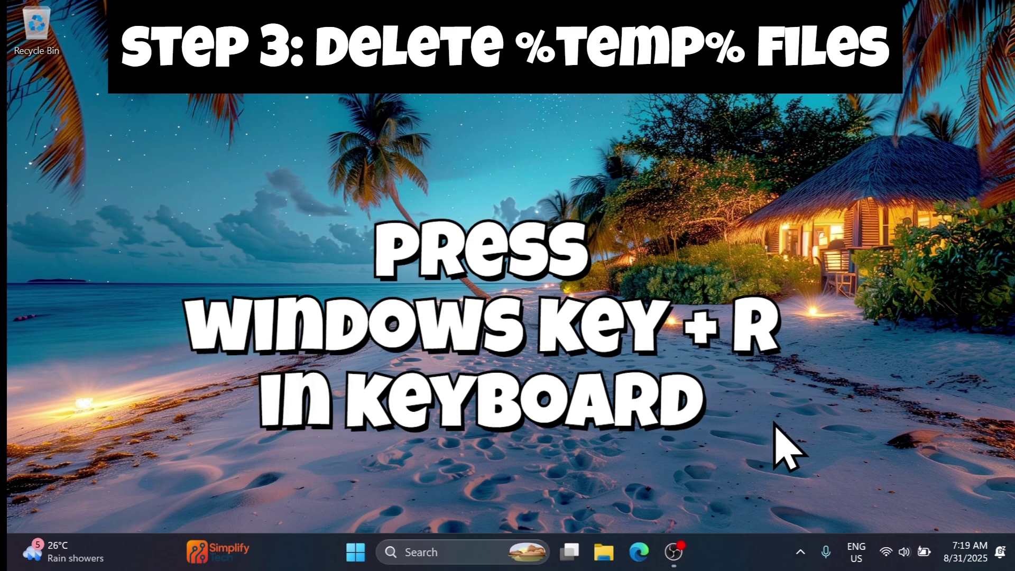
# Open the AppData Local Temp folder by running %temp% and permanently delete all of its items.
pyautogui.press('super+r')
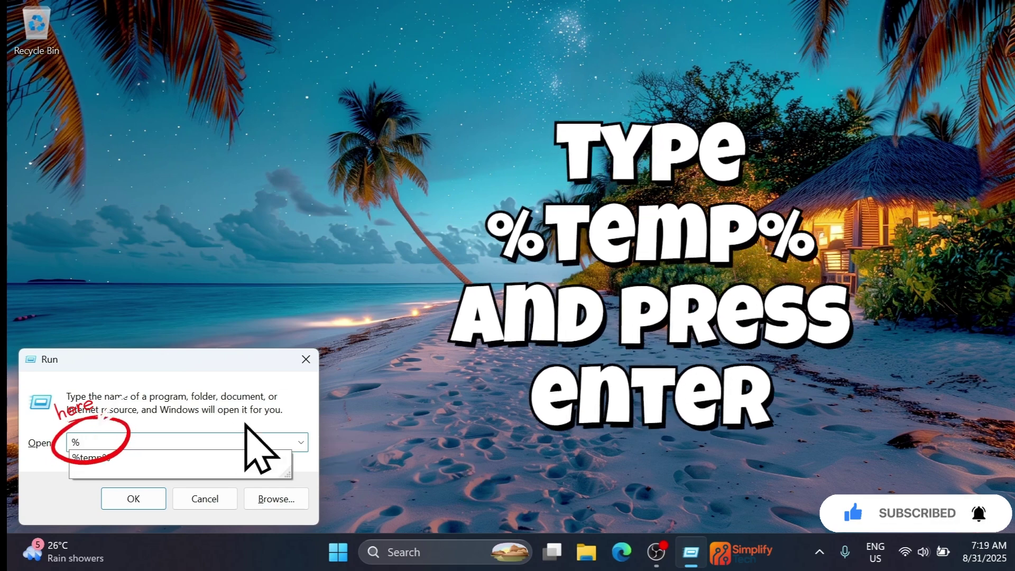
pyautogui.click(123, 458)
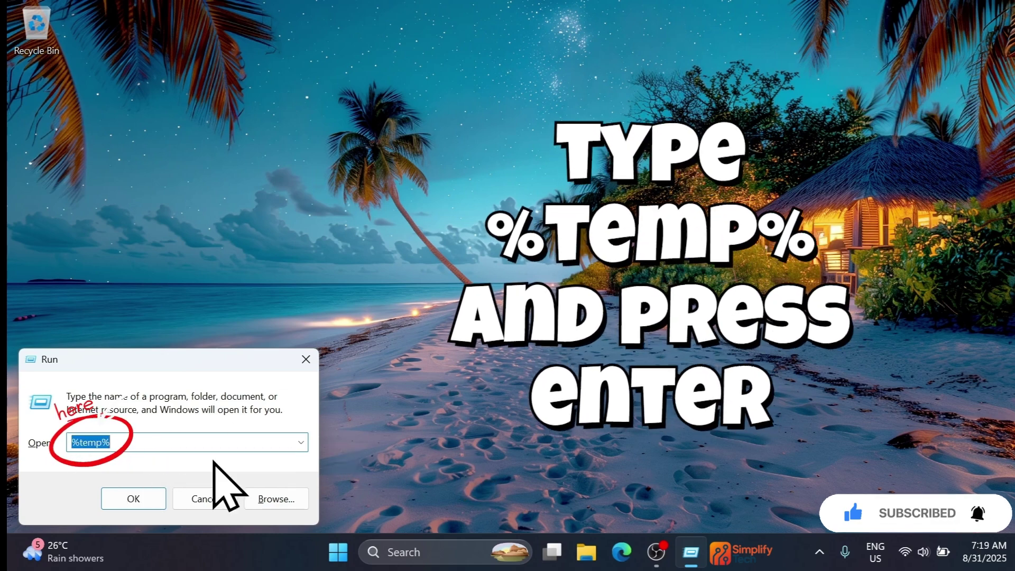
pyautogui.click(140, 501)
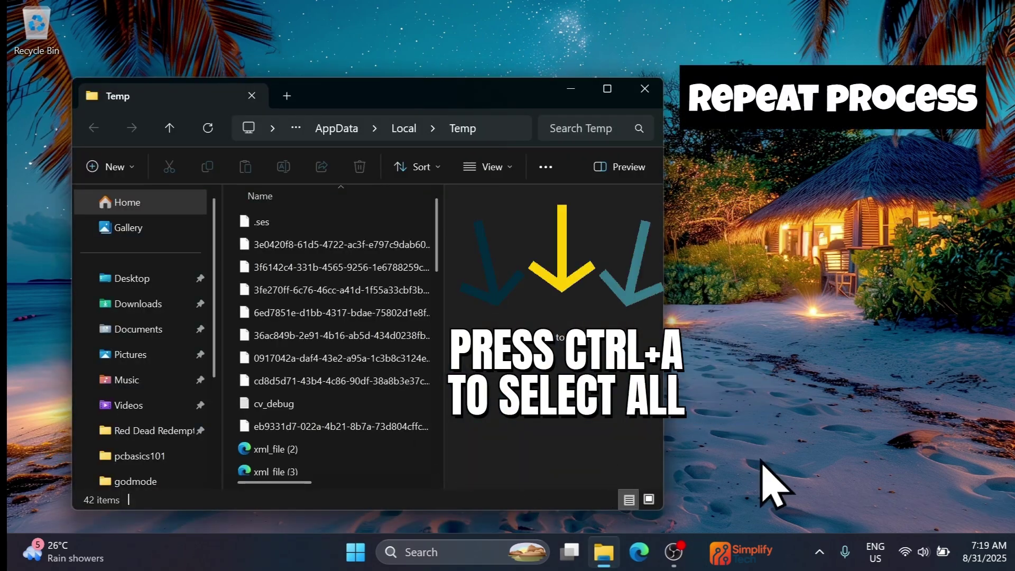
pyautogui.hotkey('ctrl', 'a')
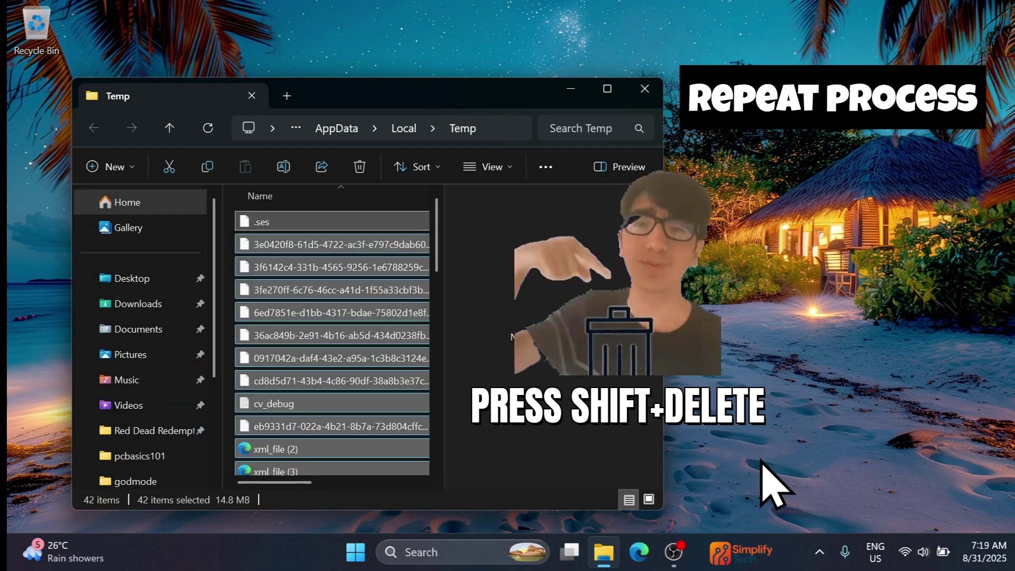
pyautogui.hotkey('shift', 'Delete')
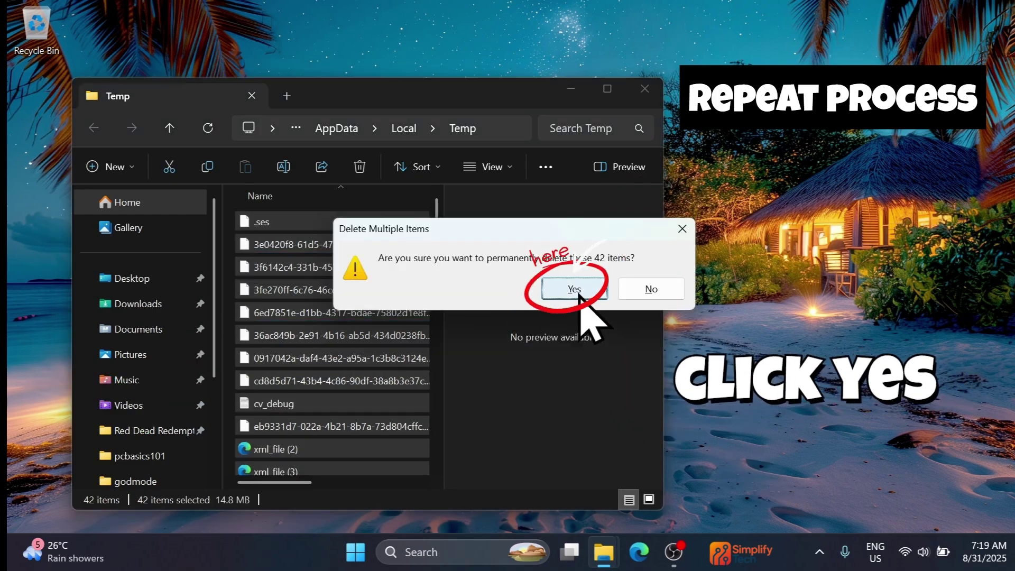
pyautogui.click(575, 288)
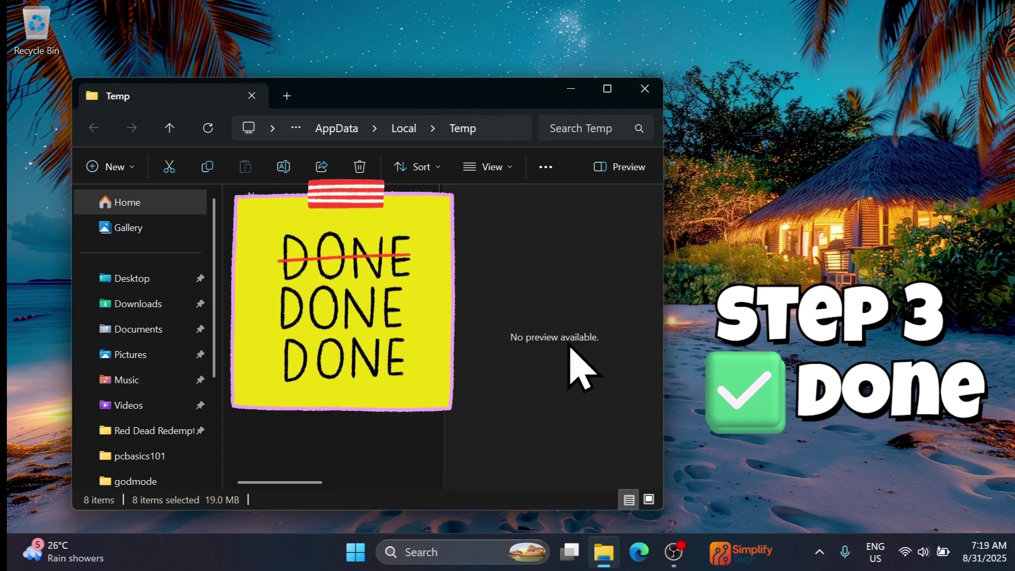
pyautogui.click(652, 92)
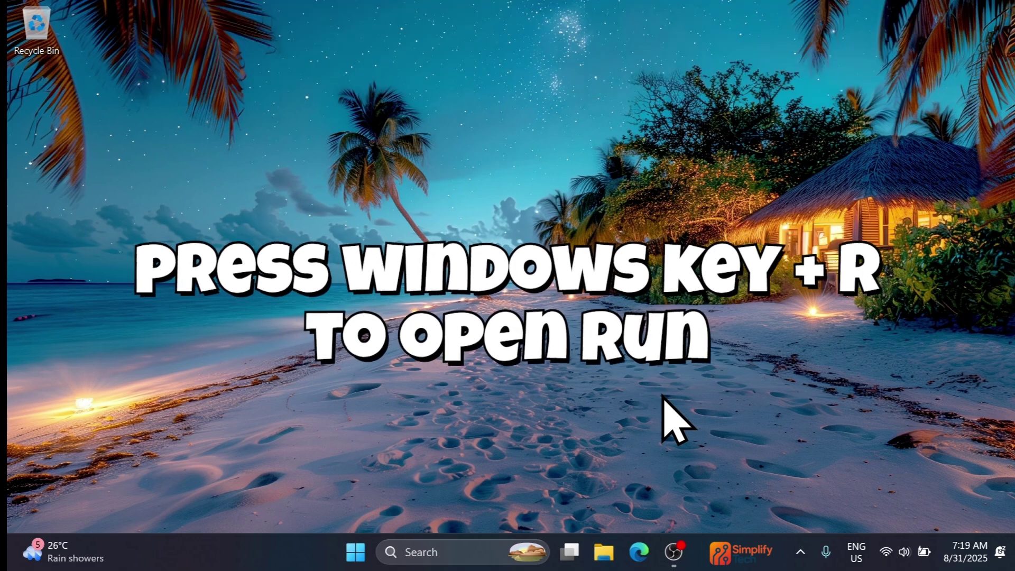
# Launch Disk Cleanup for the Windows (C:) drive by running cleanmgr.
pyautogui.press('super+r')
pyautogui.write('clean')
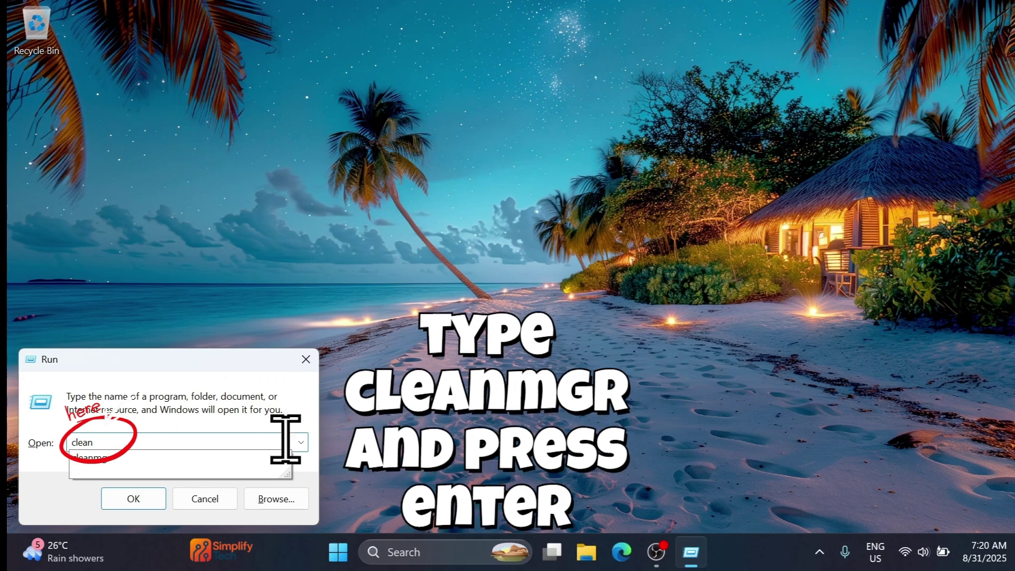
pyautogui.click(227, 459)
pyautogui.click(138, 499)
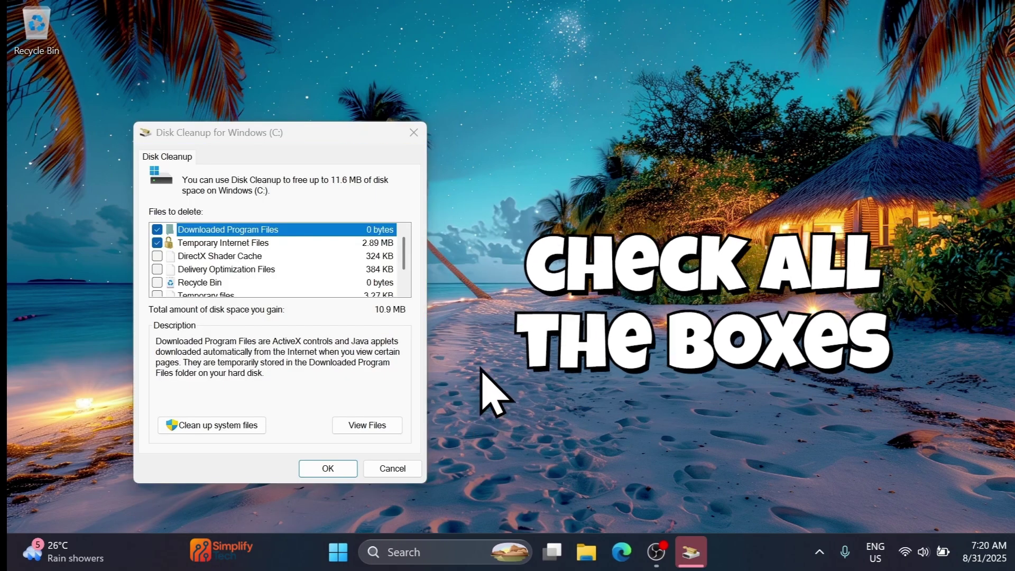
# Also include DirectX Shader Cache, Delivery Optimization Files, Recycle Bin and Temporary files in the cleanup and permanently delete the selected files.
pyautogui.click(157, 256)
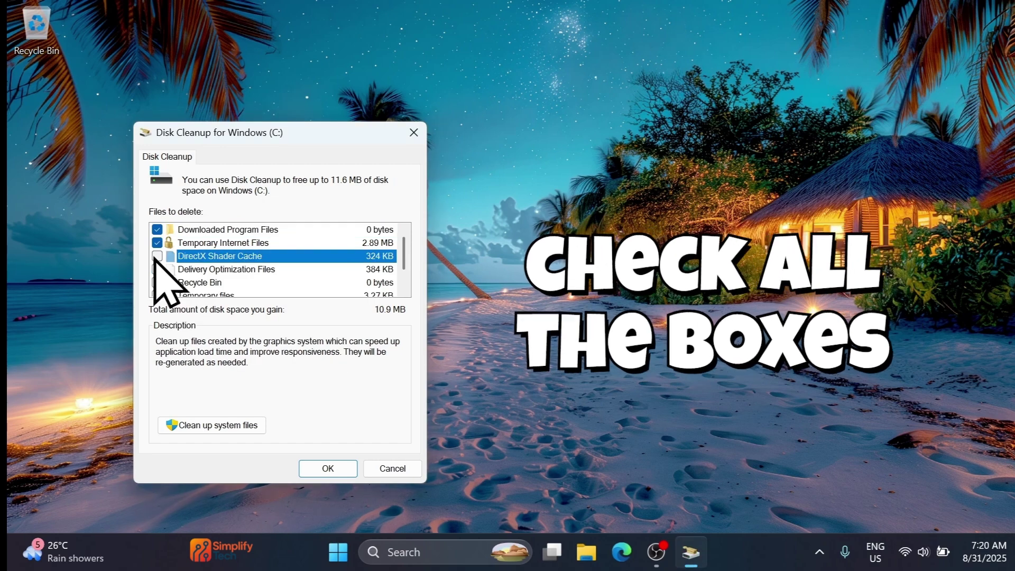
pyautogui.click(157, 269)
pyautogui.click(157, 282)
pyautogui.scroll(-1, 159, 283)
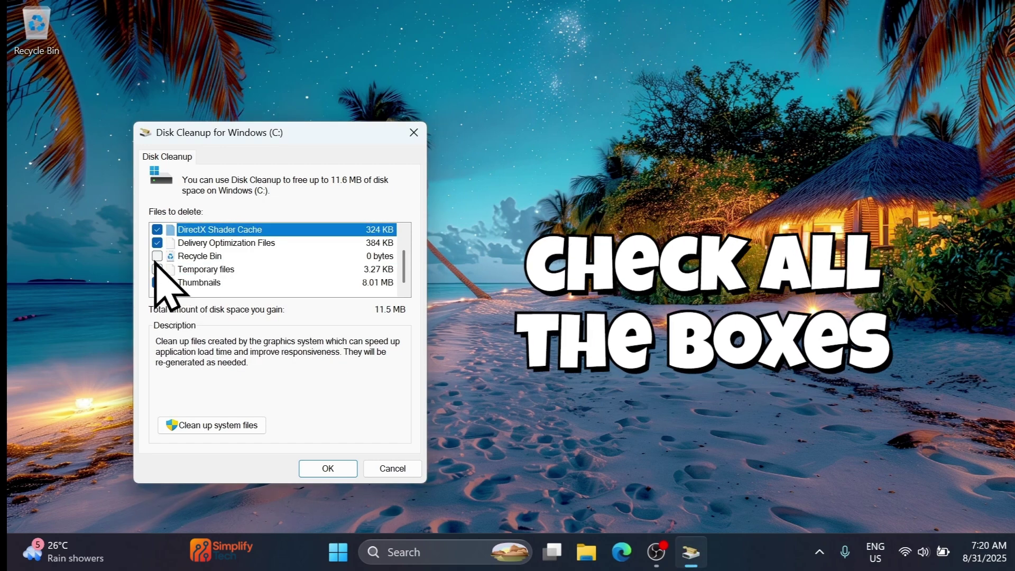
pyautogui.click(157, 269)
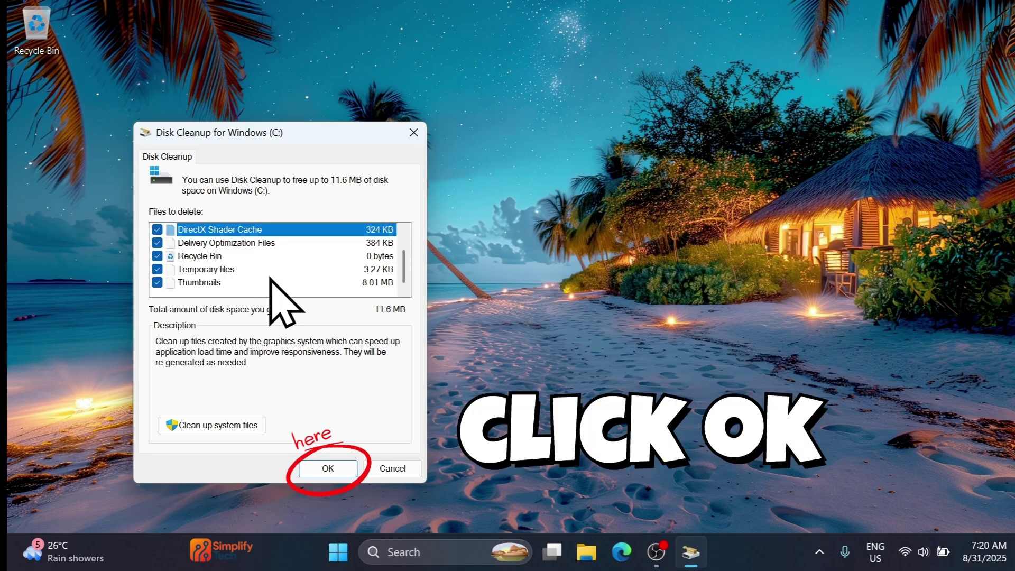
pyautogui.click(339, 469)
pyautogui.click(557, 282)
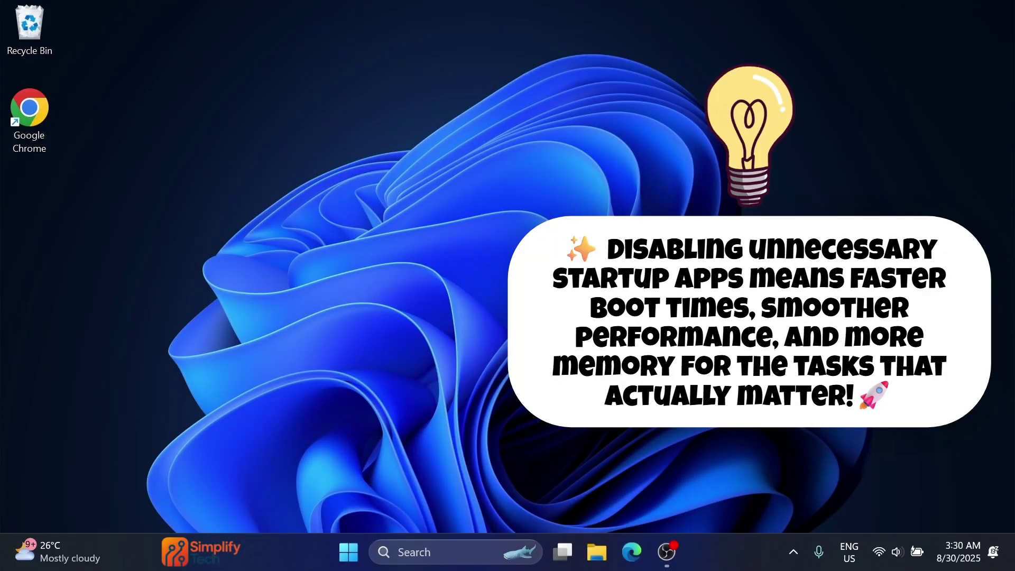
# Search Windows for "startup apps" and open the Startup Apps settings page.
pyautogui.click(348, 551)
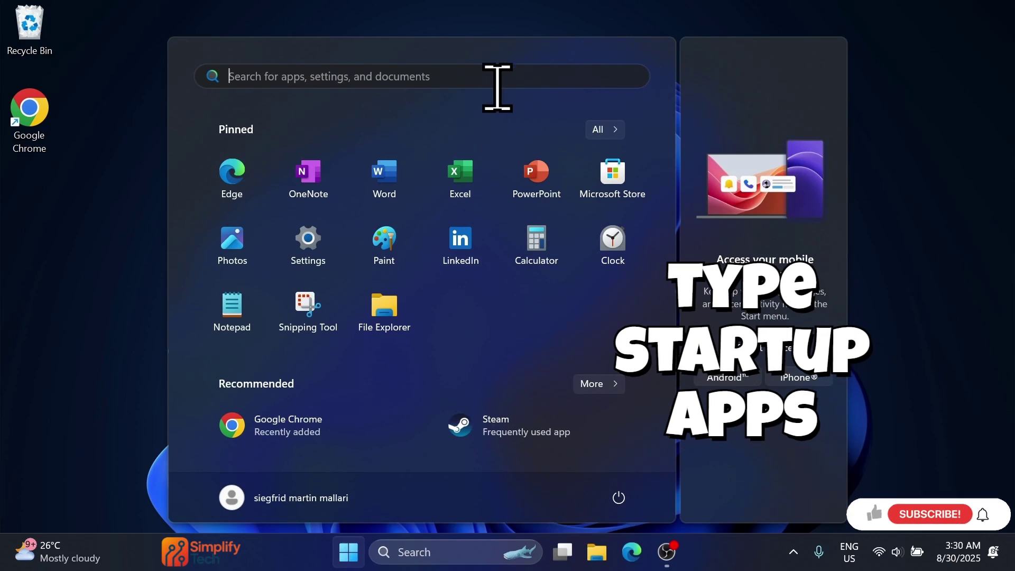
pyautogui.click(516, 75)
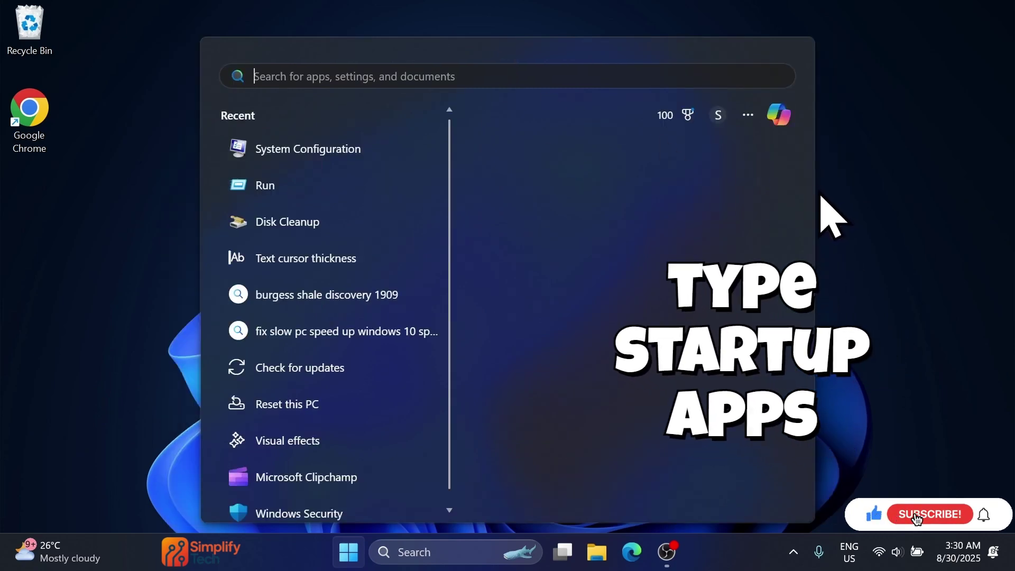
pyautogui.write('startup')
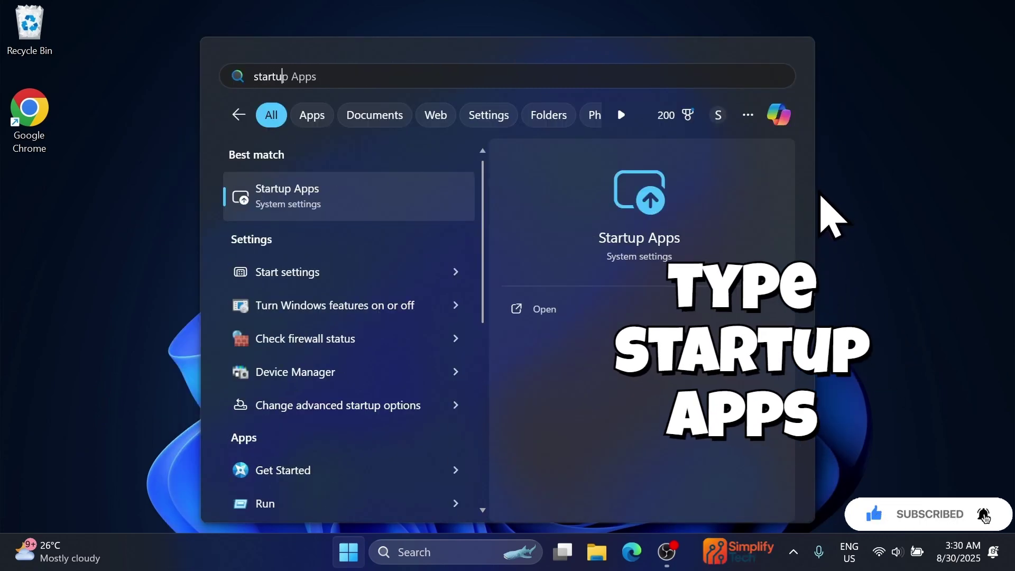
pyautogui.write(' apps')
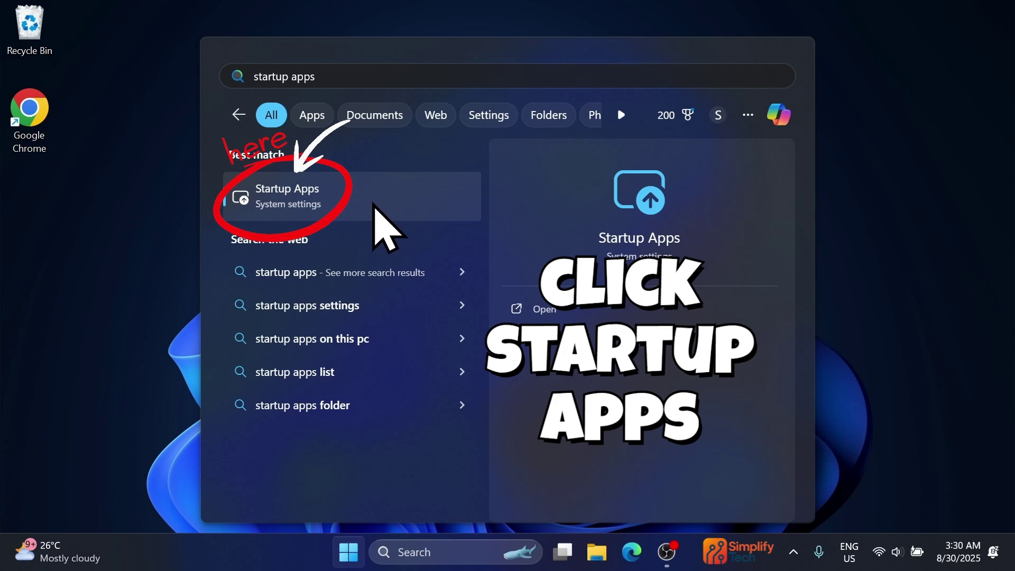
pyautogui.click(374, 206)
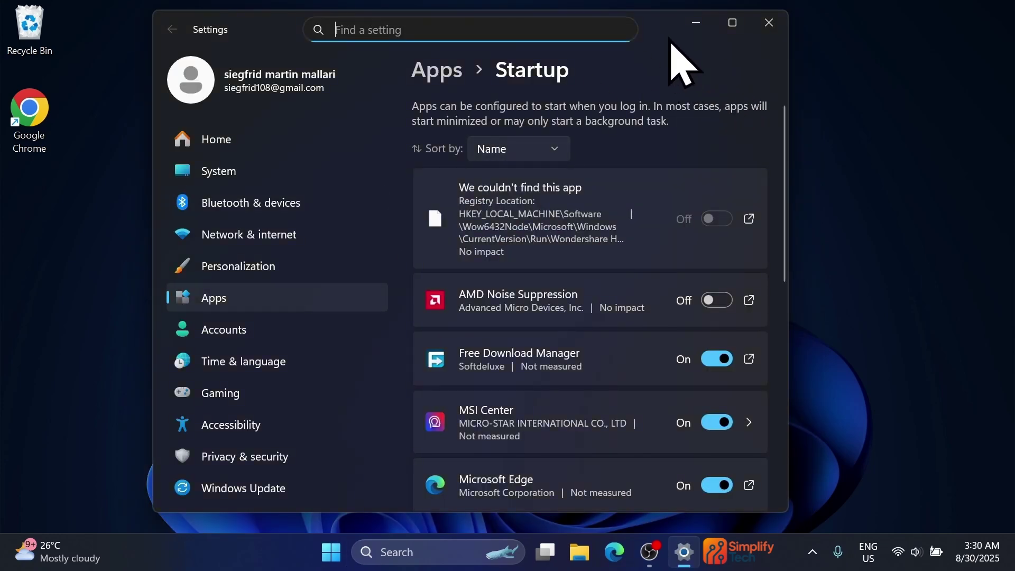
# Reposition the Settings window, go through the list of startup apps and turn off Phone Link.
pyautogui.moveTo(670, 38); pyautogui.dragTo(505, 44)
pyautogui.scroll(-6, 521, 295)
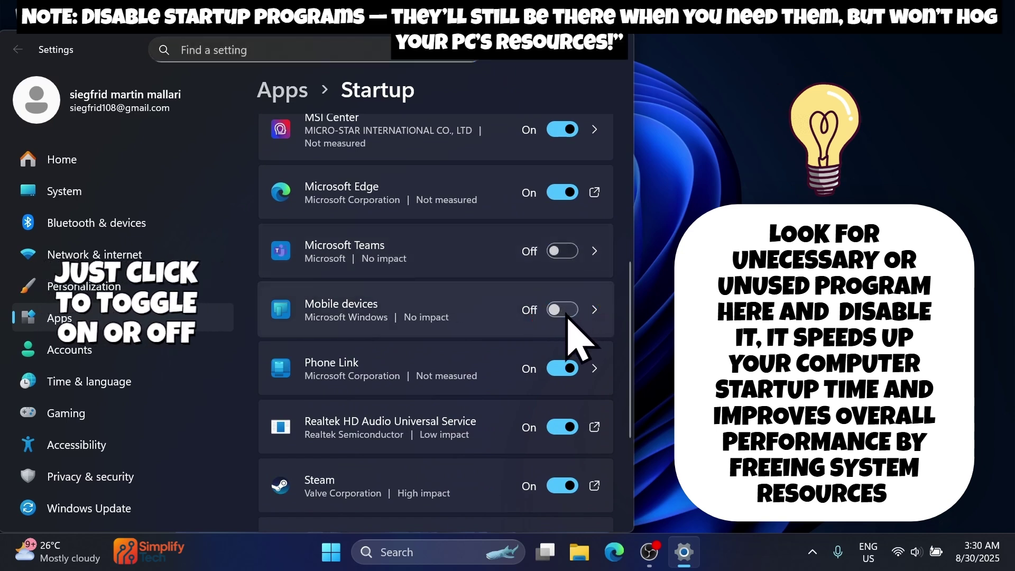
pyautogui.scroll(-3, 566, 359)
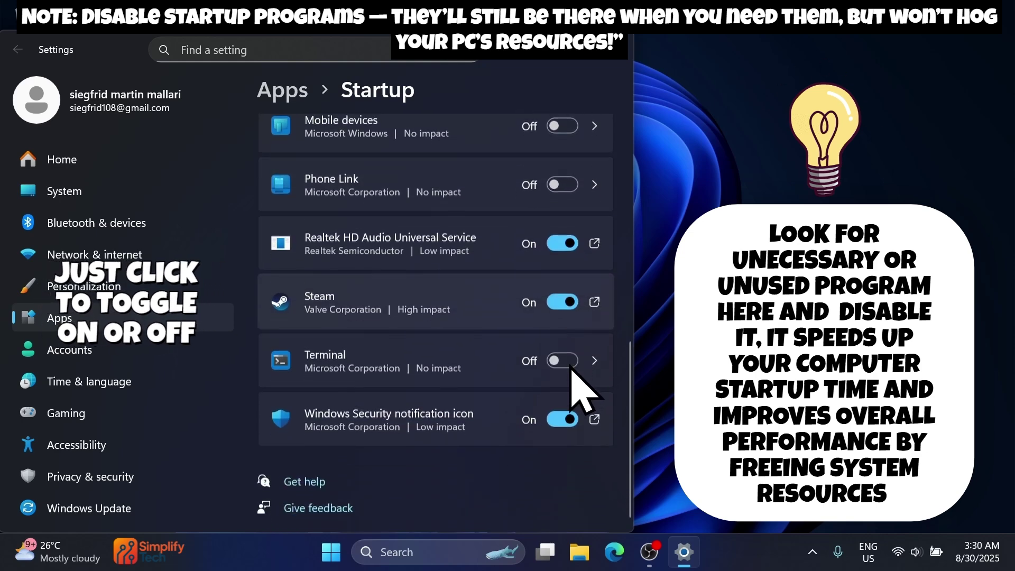
pyautogui.scroll(3, 573, 367)
pyautogui.scroll(4, 574, 368)
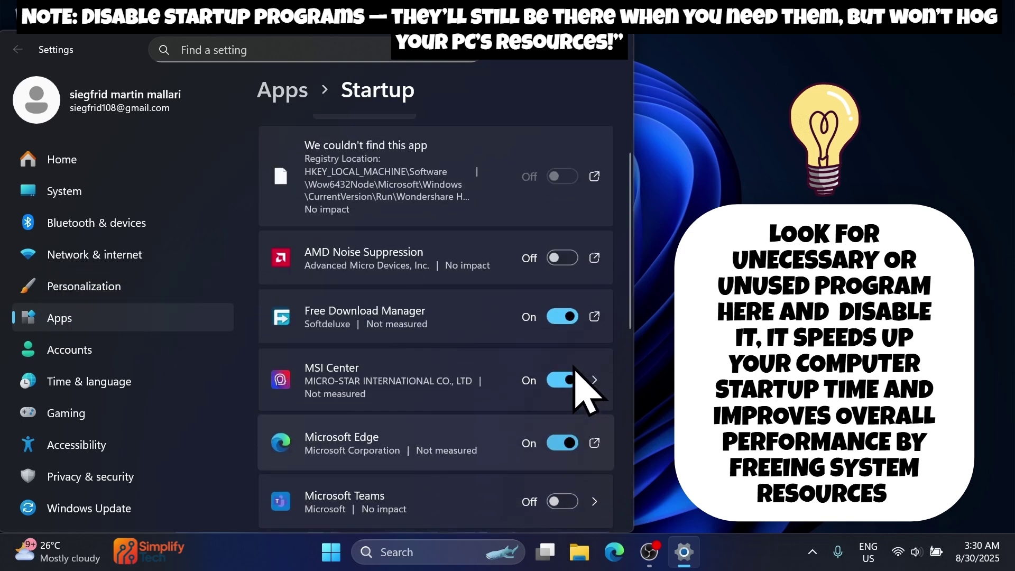
# Turn off Free Download Manager and Microsoft Edge in the startup apps list, review the remaining entries and close Settings.
pyautogui.scroll(1, 570, 325)
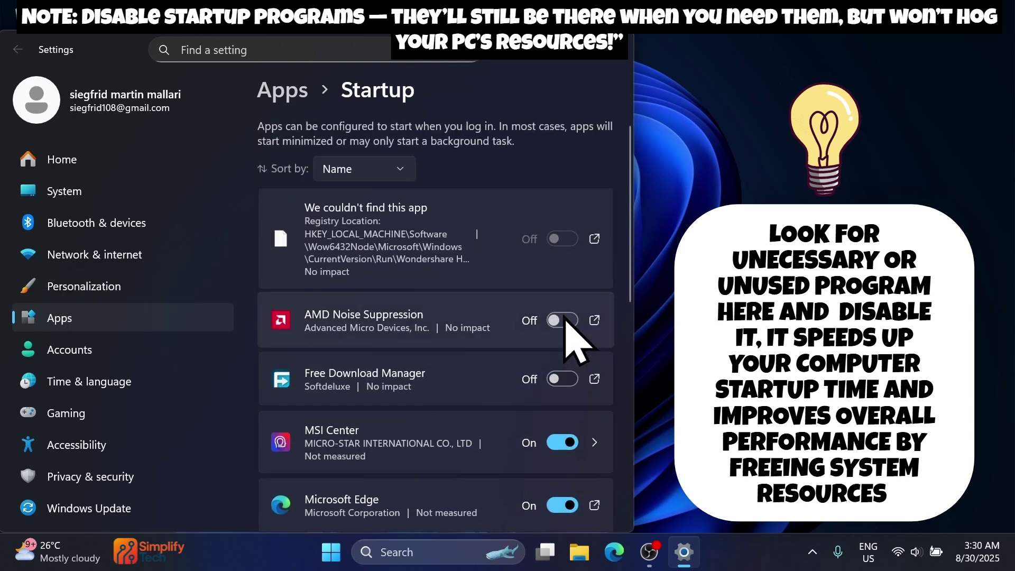
pyautogui.scroll(-2, 581, 338)
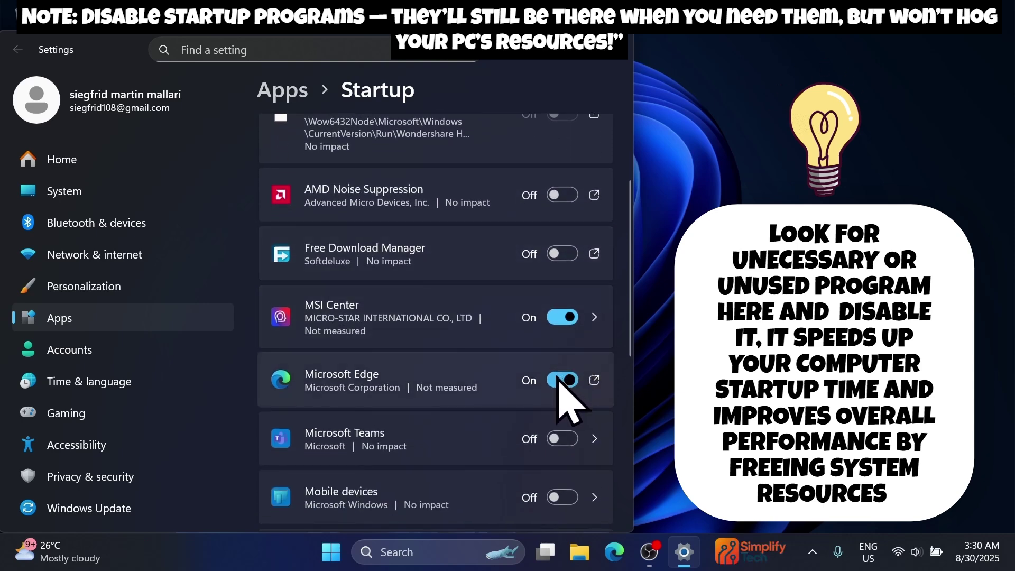
pyautogui.scroll(-6, 560, 377)
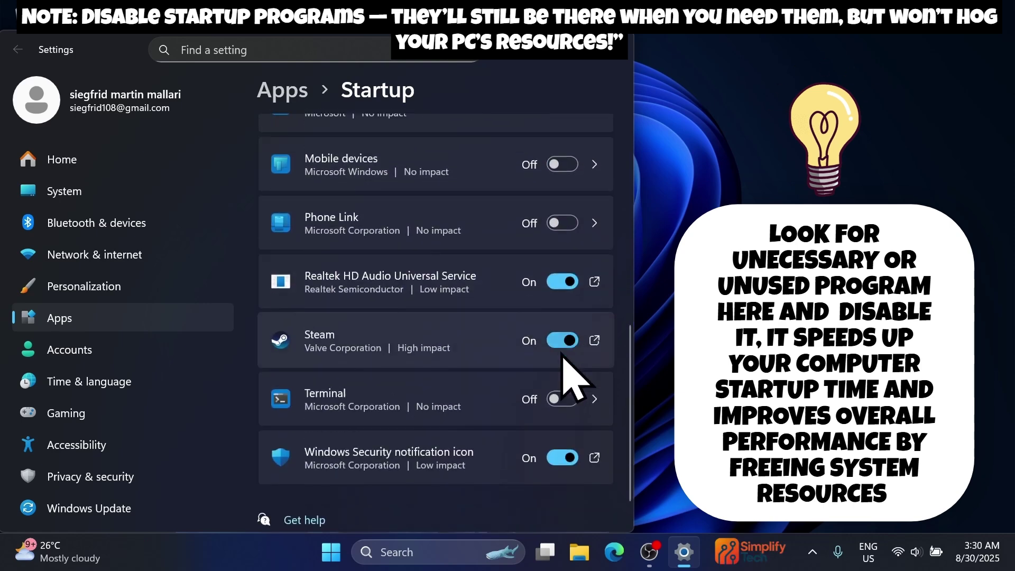
pyautogui.scroll(6, 566, 360)
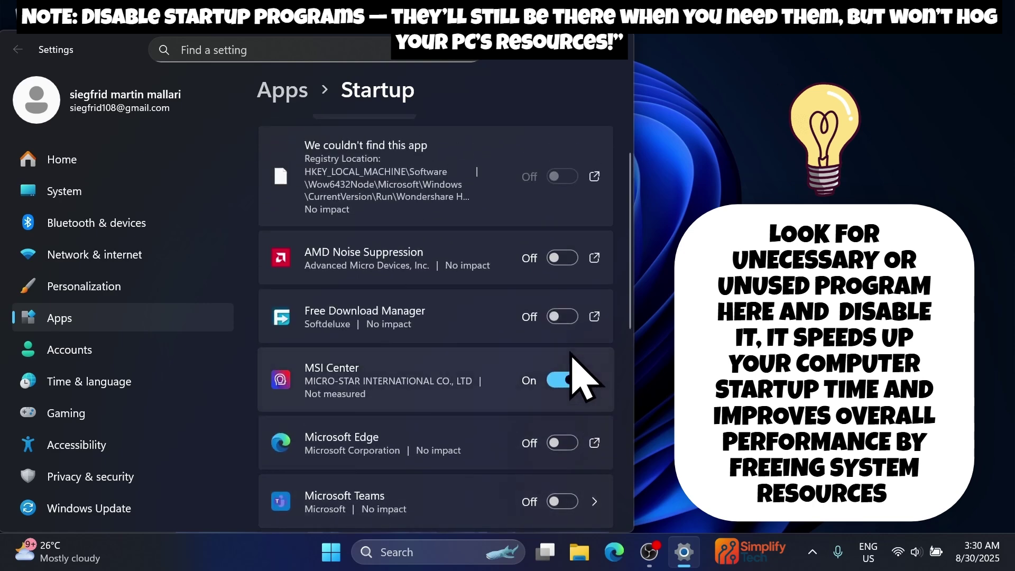
pyautogui.scroll(-1, 572, 353)
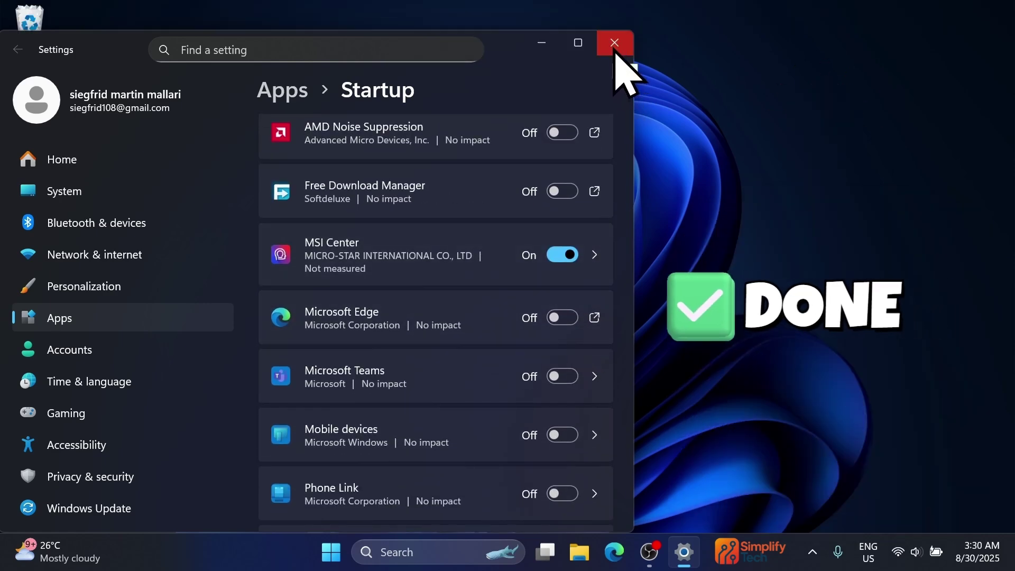
pyautogui.click(614, 46)
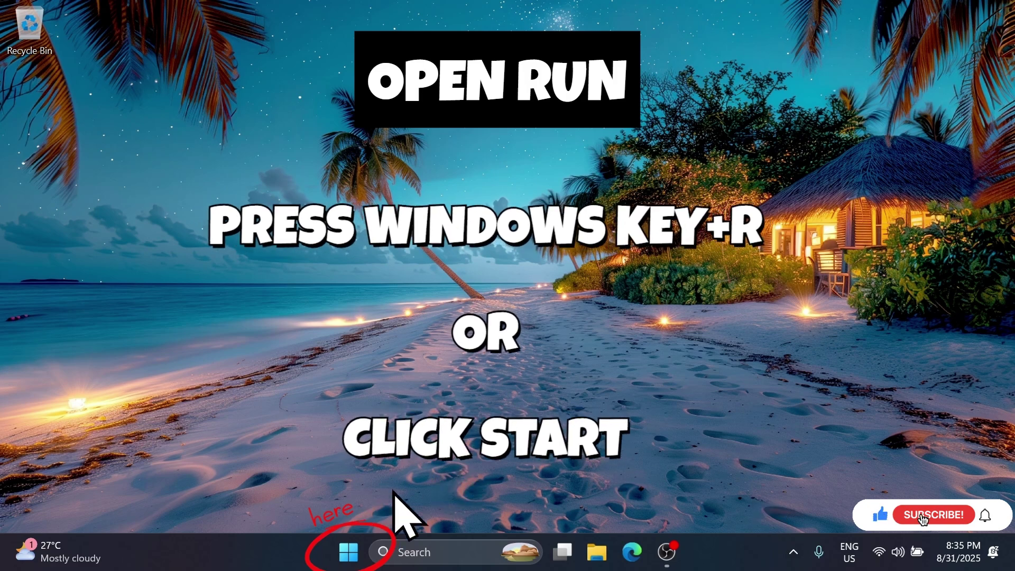
# Search Windows for "RUN", open the Run dialog and launch System Properties with sysdm.cpl.
pyautogui.click(348, 554)
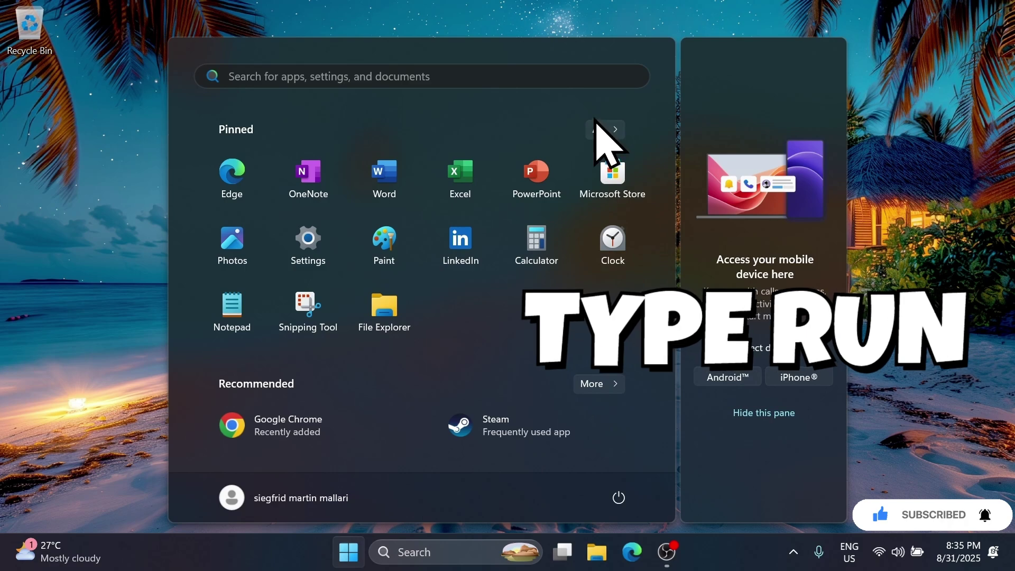
pyautogui.click(537, 77)
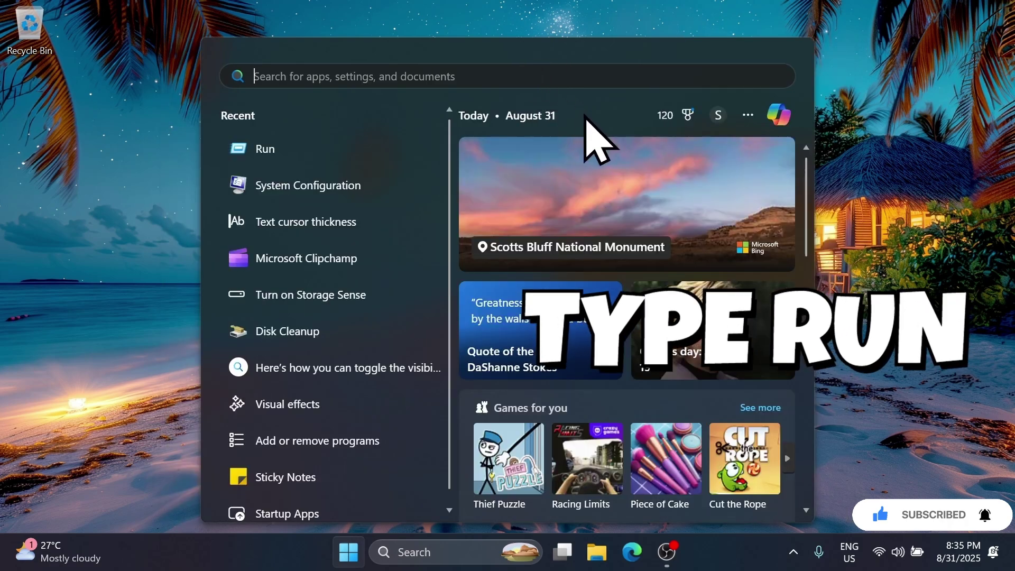
pyautogui.write('RU')
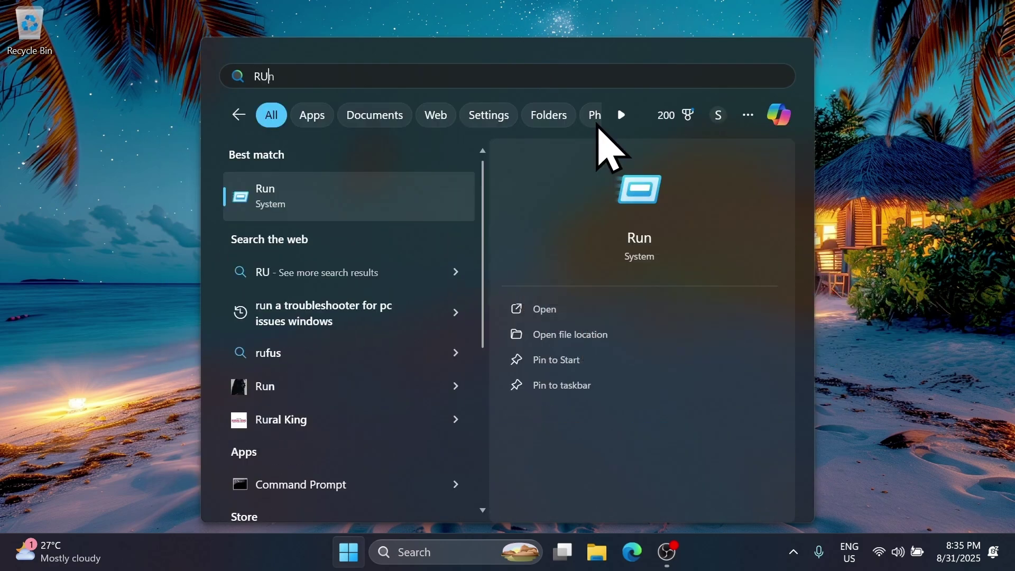
pyautogui.write('N')
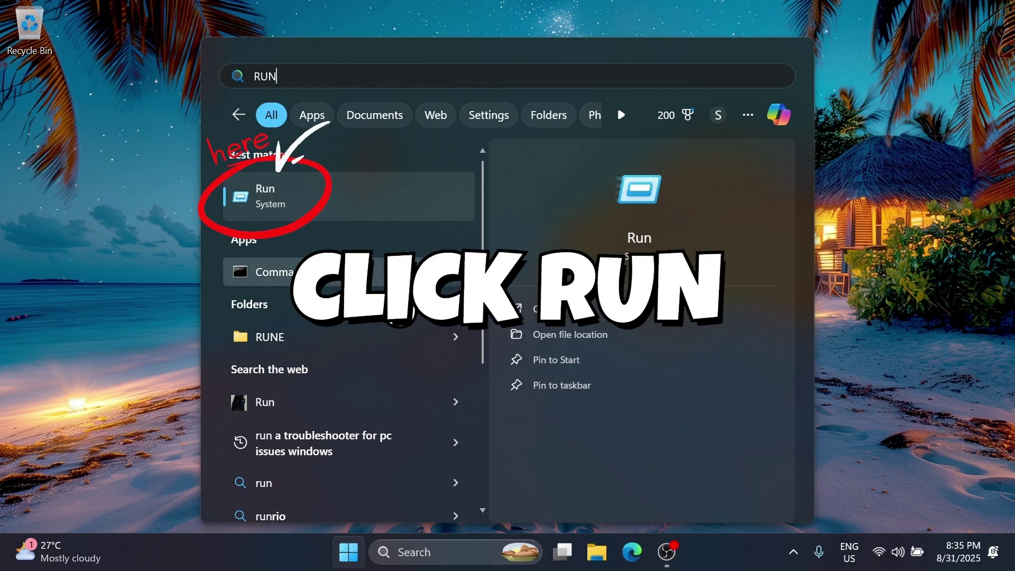
pyautogui.click(326, 206)
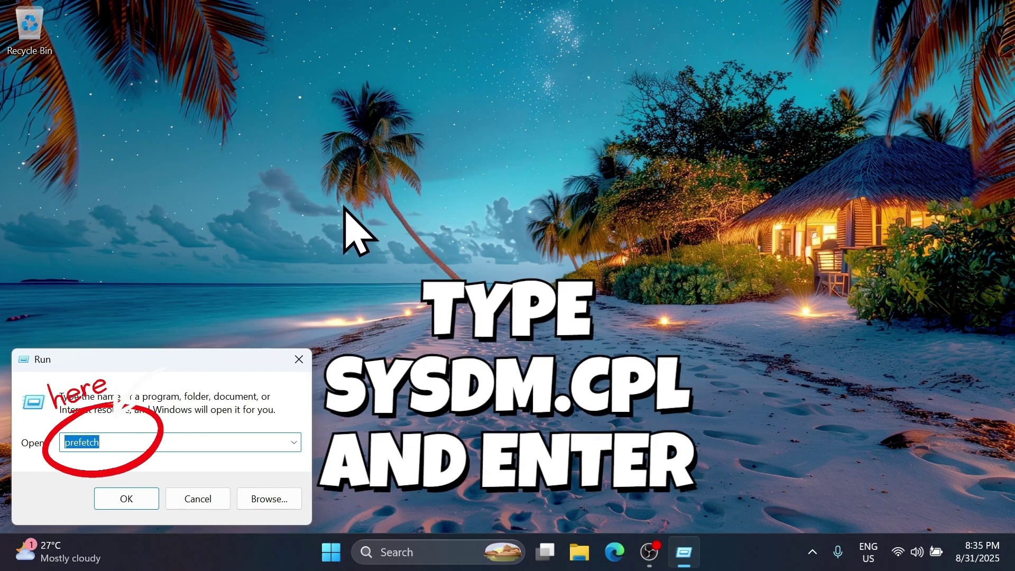
pyautogui.write('SYS')
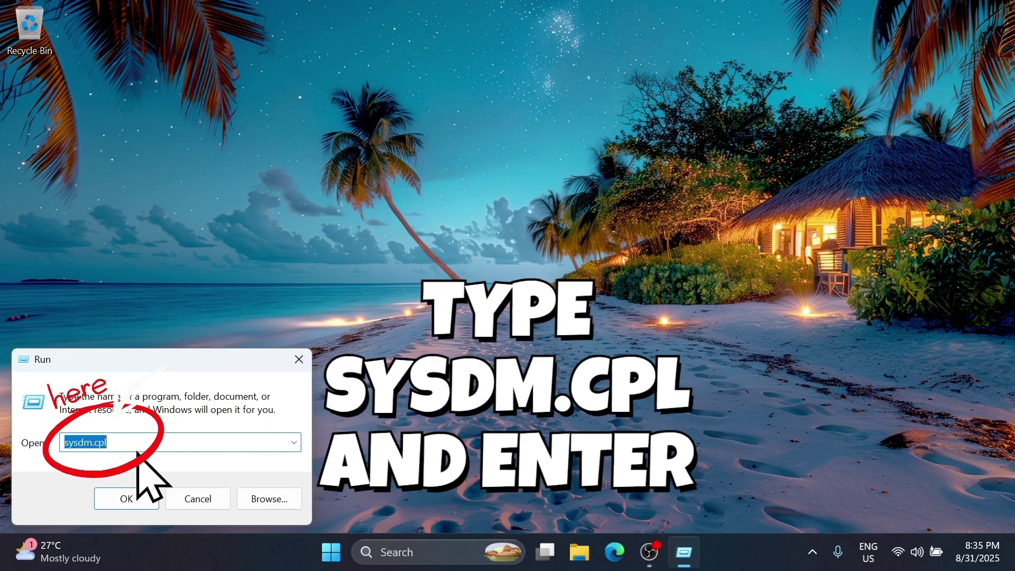
pyautogui.click(126, 498)
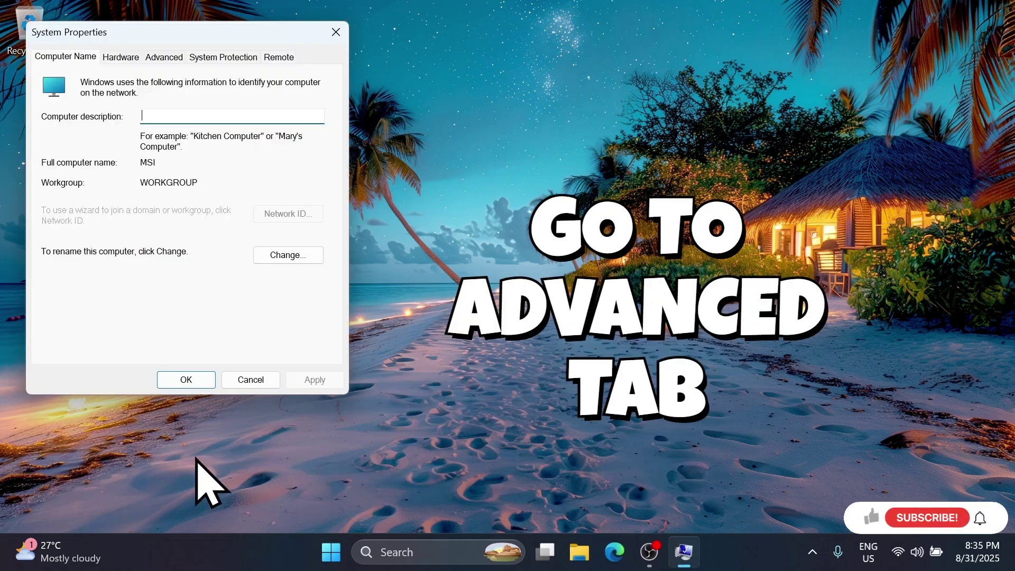
# Reposition the System Properties window and open the Performance settings among its advanced options.
pyautogui.moveTo(182, 31); pyautogui.dragTo(211, 85)
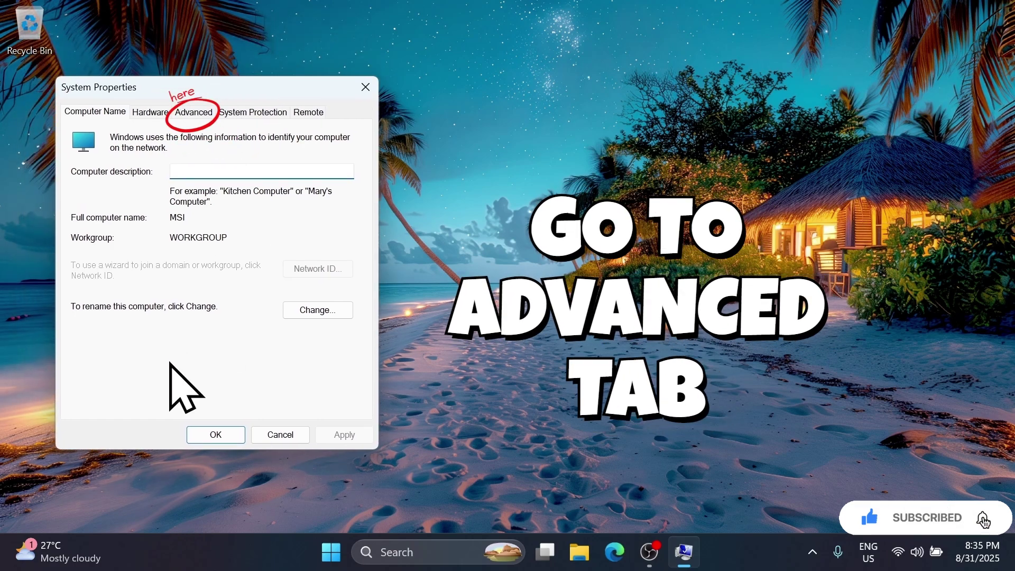
pyautogui.click(191, 112)
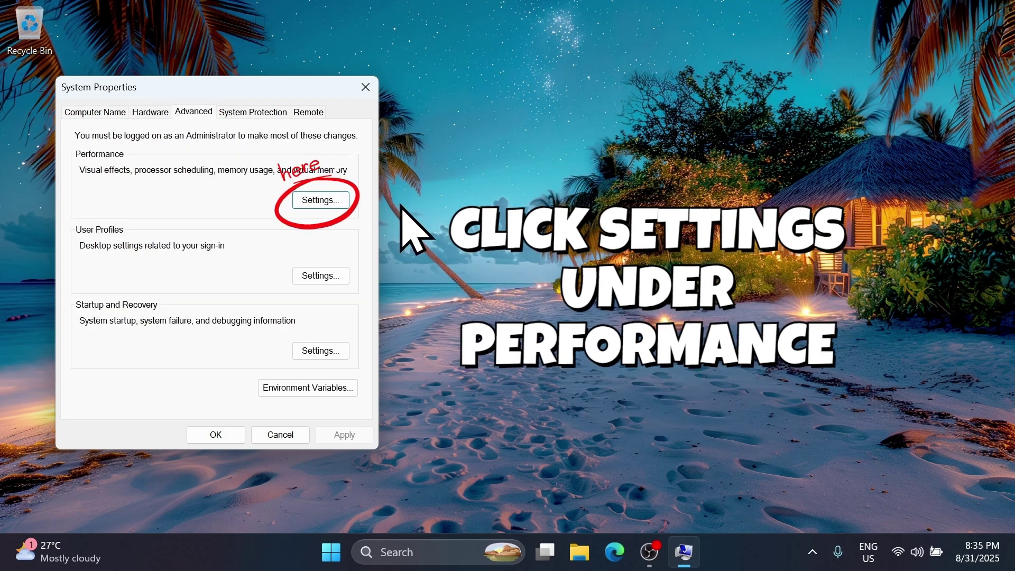
pyautogui.click(320, 199)
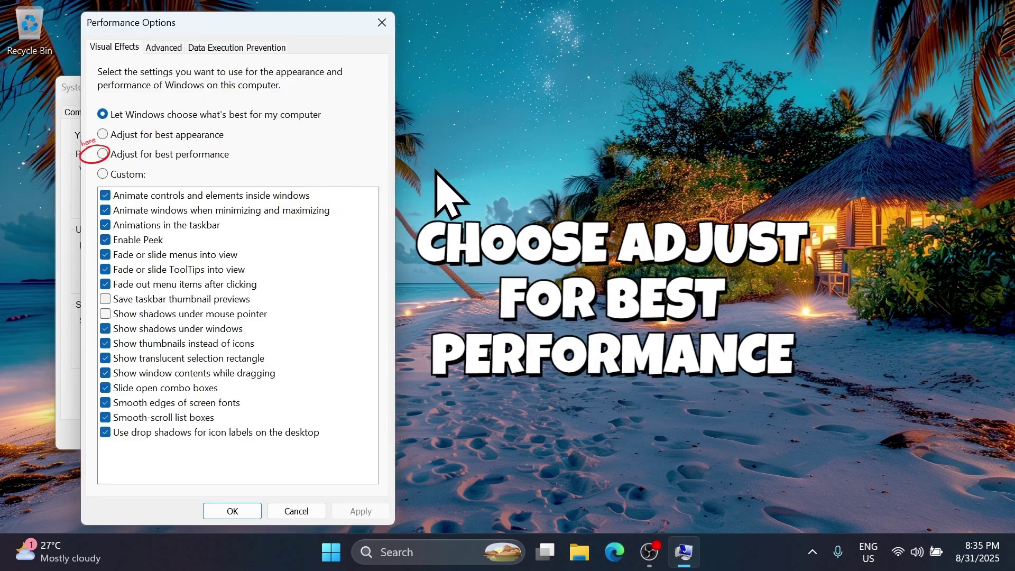
# Set the visual effects to "Adjust for best performance", apply the change and close Performance Options and System Properties with OK.
pyautogui.click(103, 154)
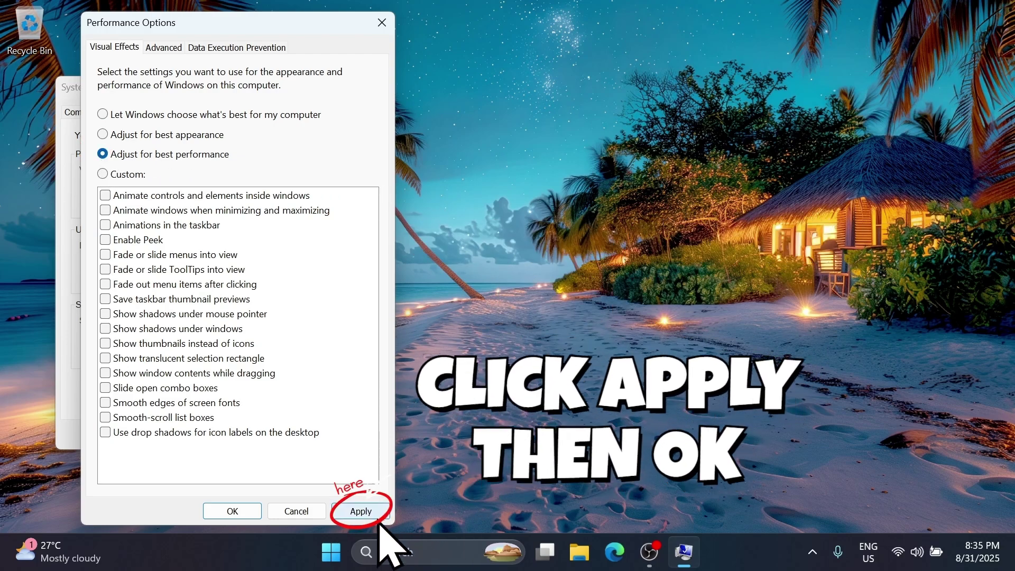
pyautogui.click(361, 511)
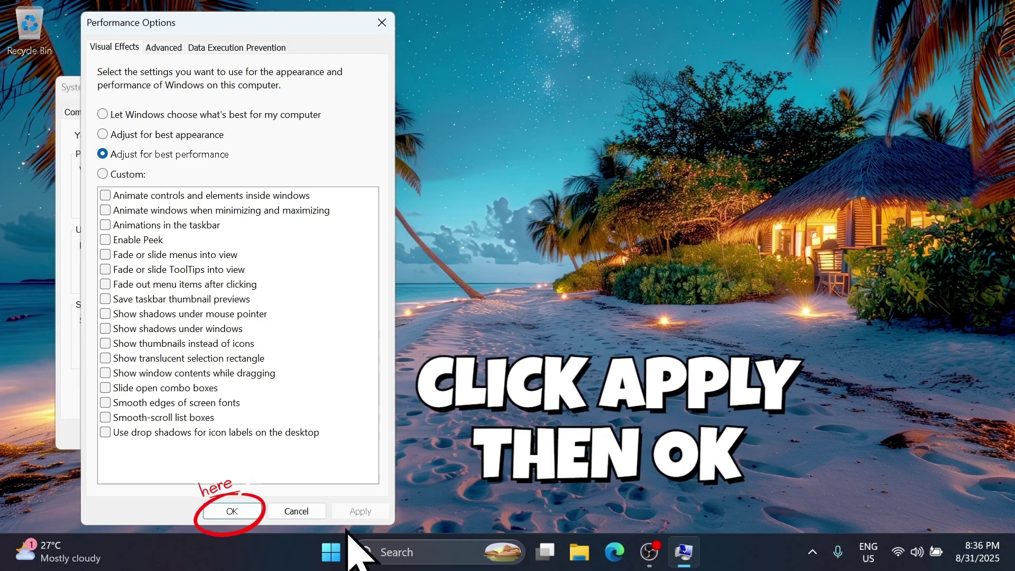
pyautogui.click(229, 511)
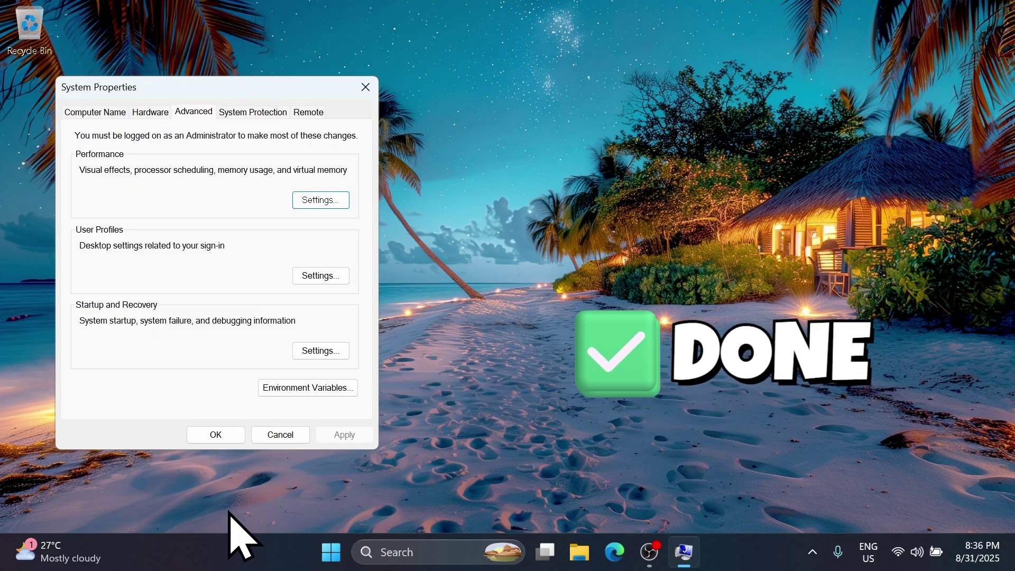
pyautogui.click(224, 434)
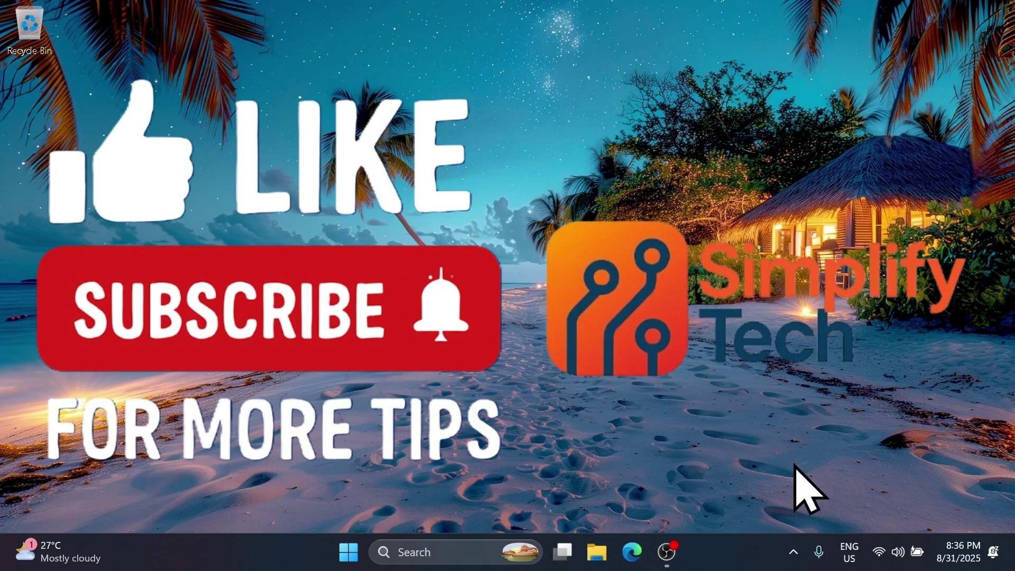
pyautogui.click(669, 552)
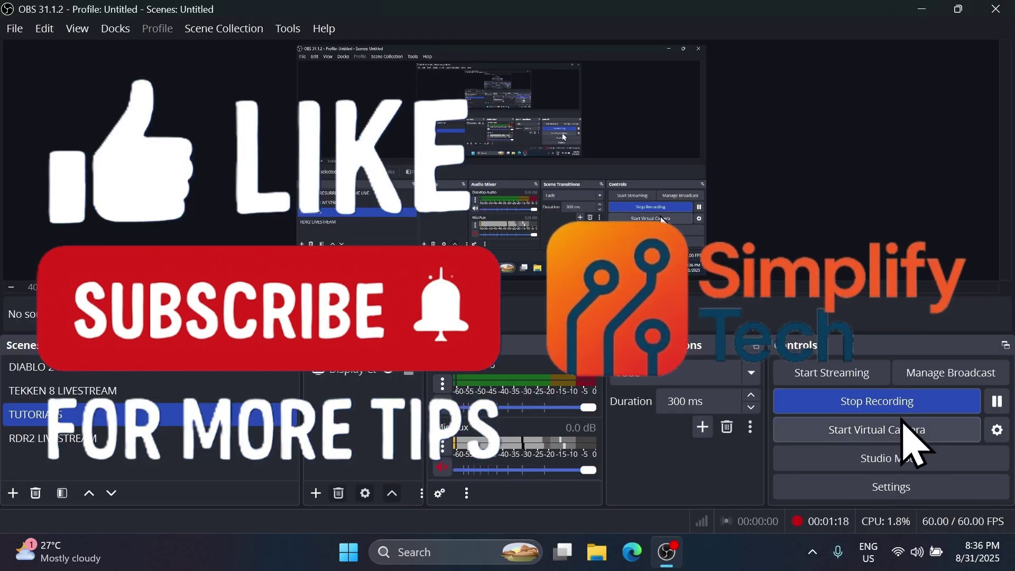